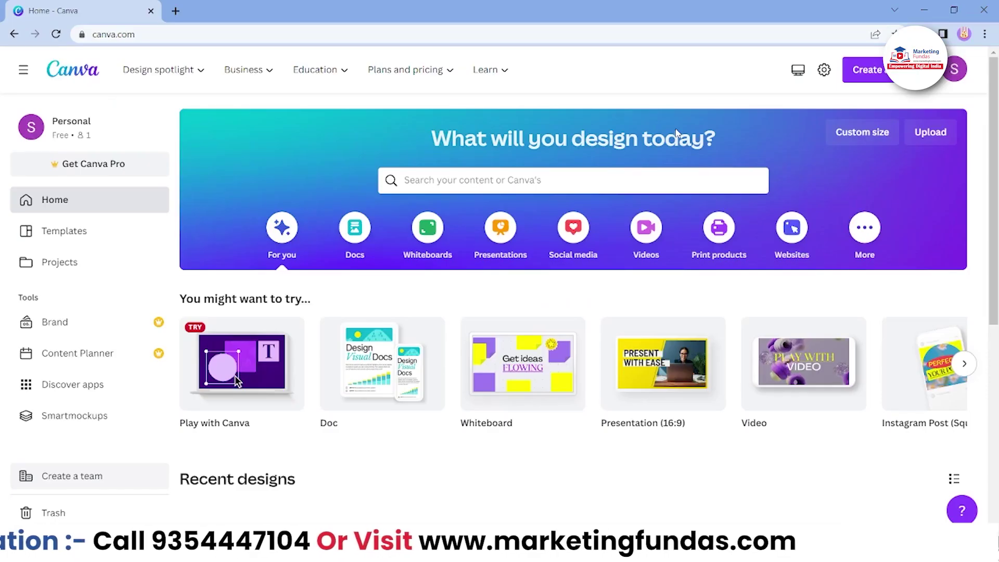
# Open Account settings from the profile avatar menu.
pyautogui.scroll(5, 843, 170)
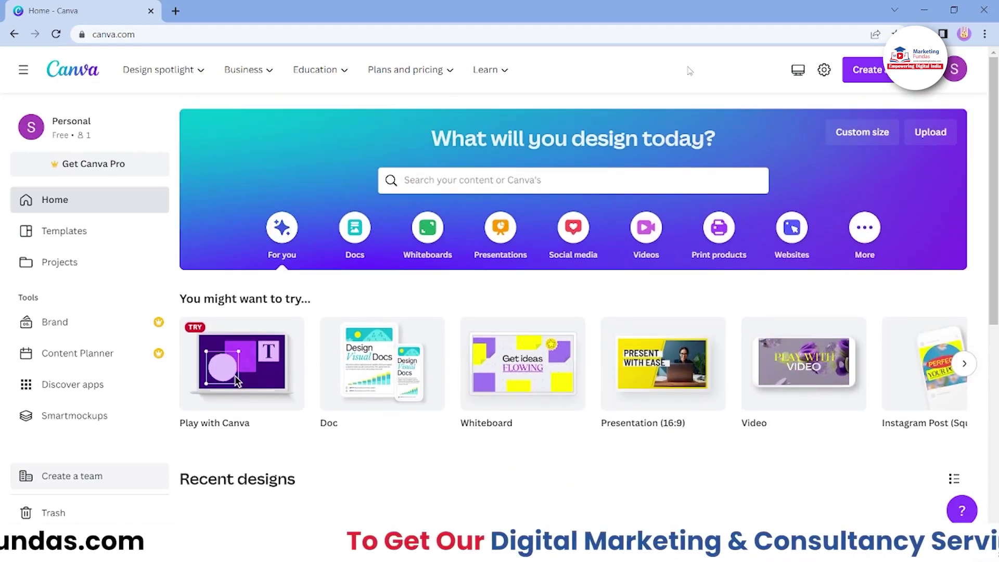
pyautogui.click(954, 71)
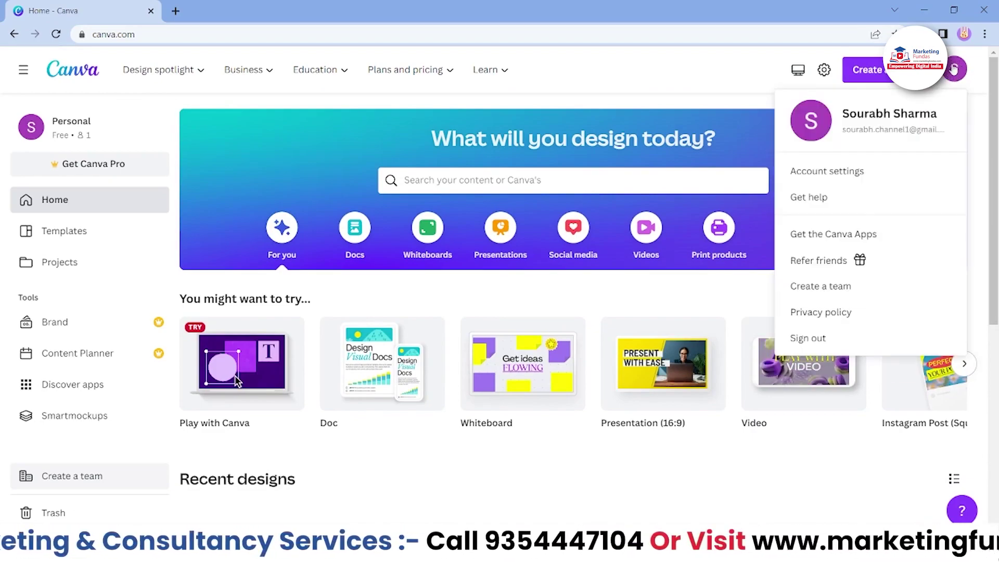
pyautogui.click(815, 174)
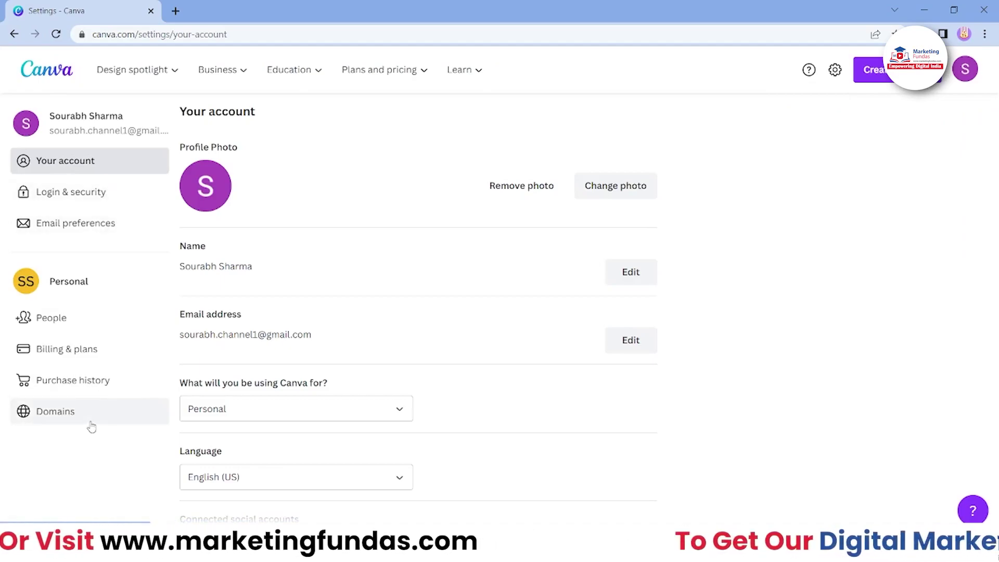
# Start changing the profile photo, then cancel the file picker without choosing one.
pyautogui.scroll(-1, 696, 378)
pyautogui.scroll(1, 696, 379)
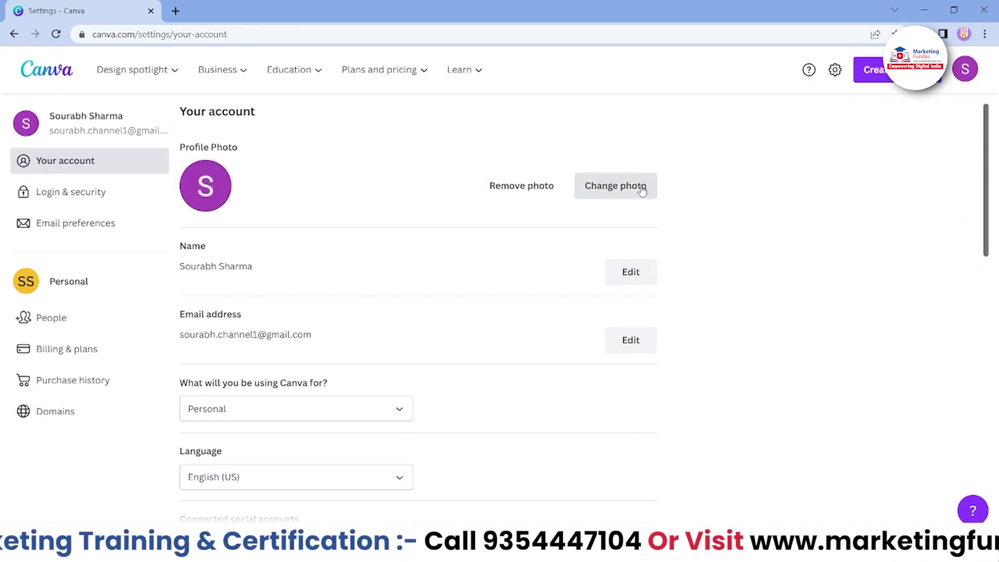
pyautogui.click(590, 187)
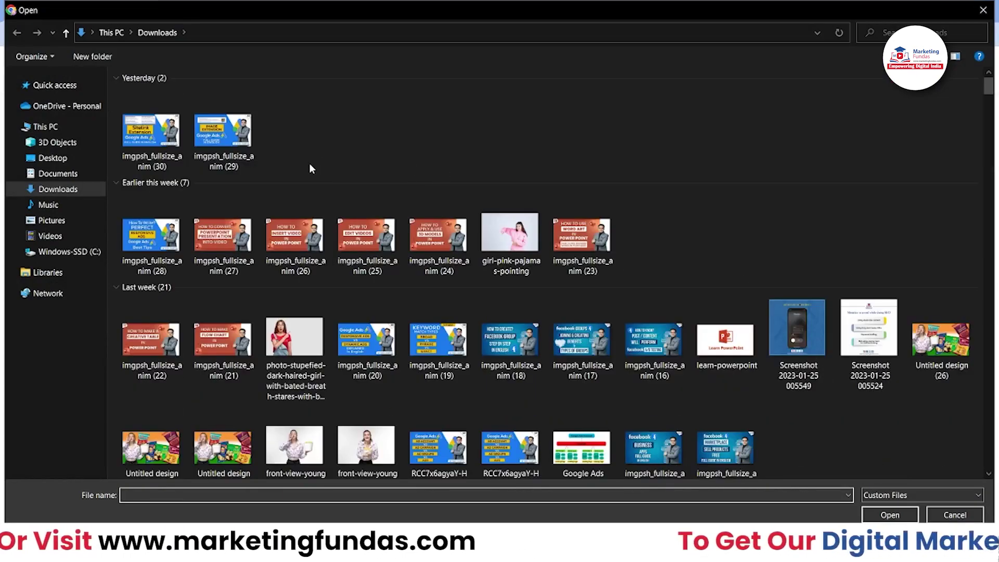
pyautogui.click(942, 511)
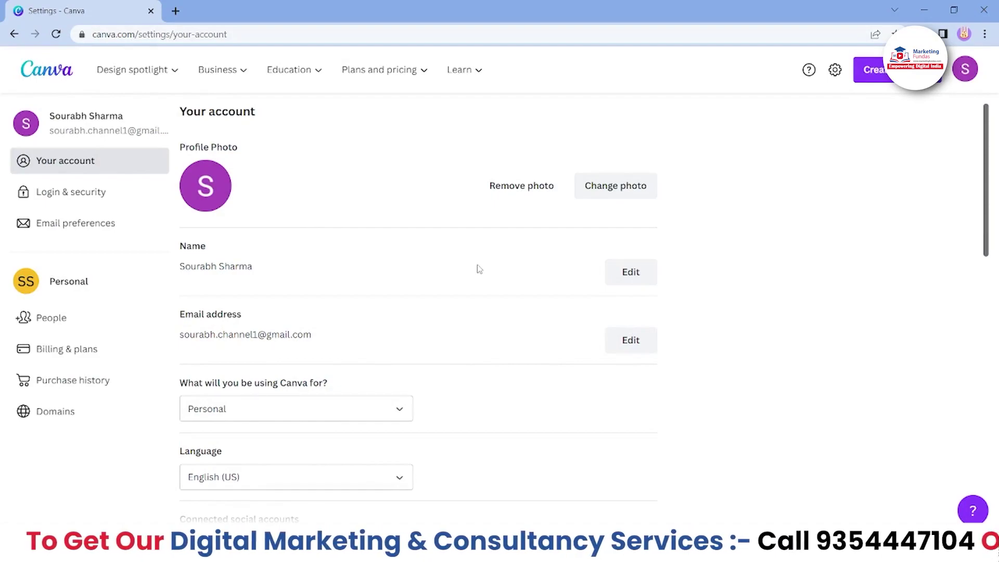
# Switch 'What will you be using Canva for?' from Personal to Student.
pyautogui.scroll(-4, 327, 213)
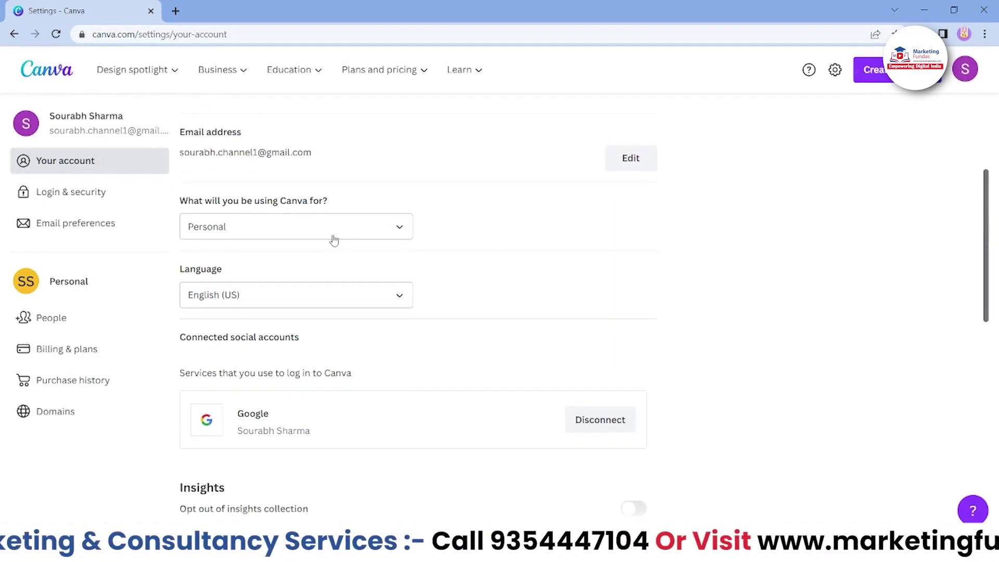
pyautogui.scroll(-1, 333, 240)
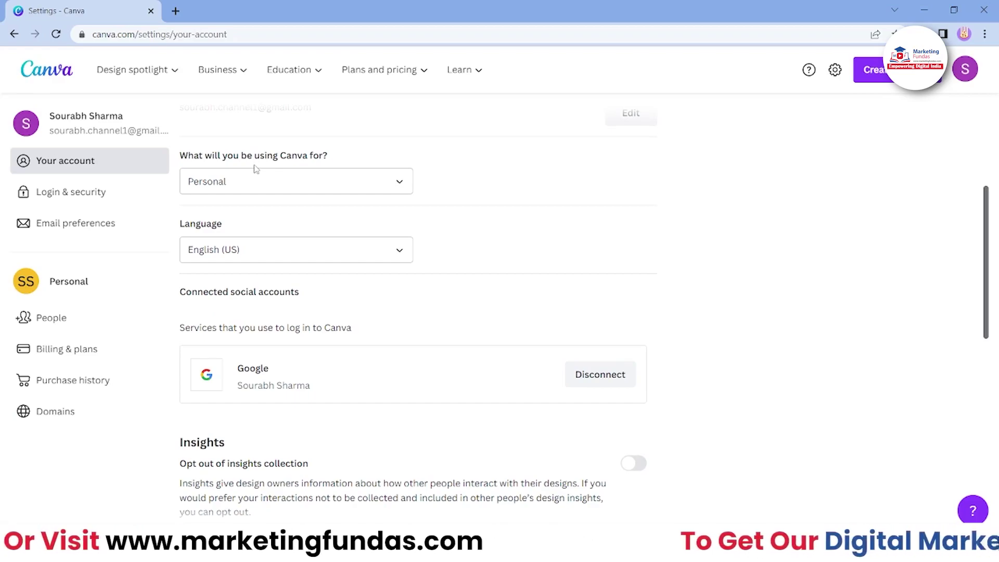
pyautogui.click(281, 186)
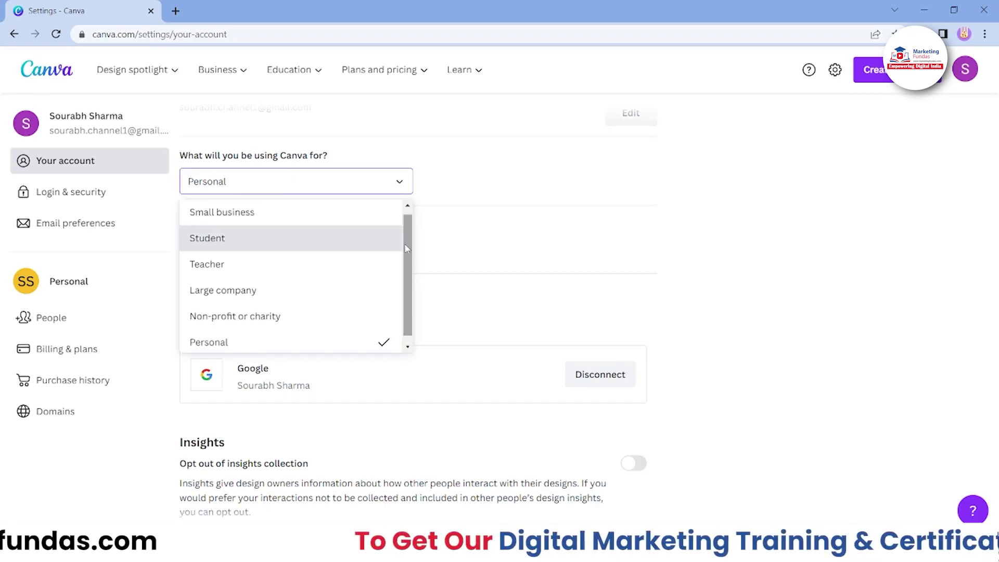
pyautogui.scroll(1, 380, 236)
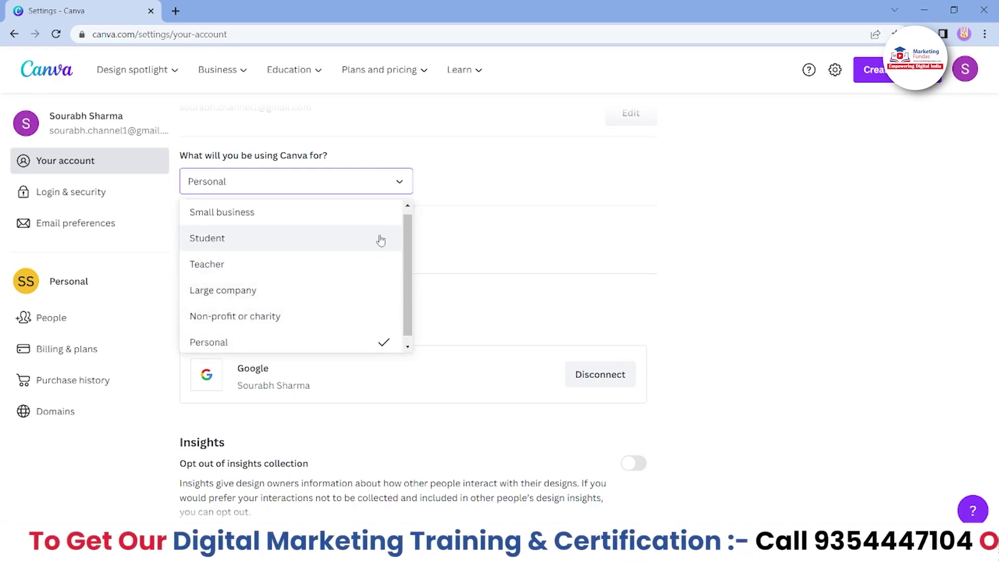
pyautogui.moveTo(407, 248); pyautogui.dragTo(408, 253)
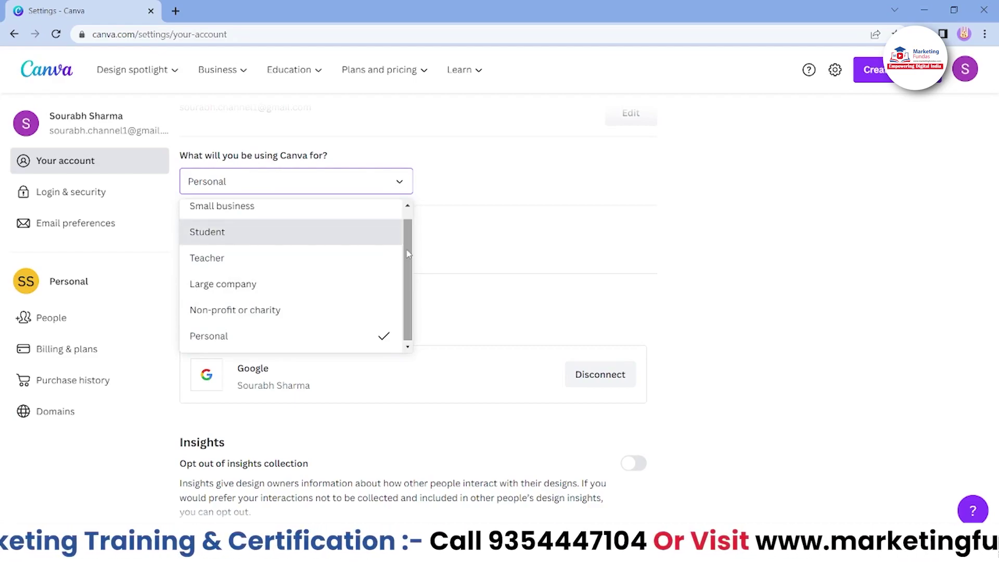
pyautogui.scroll(1, 408, 255)
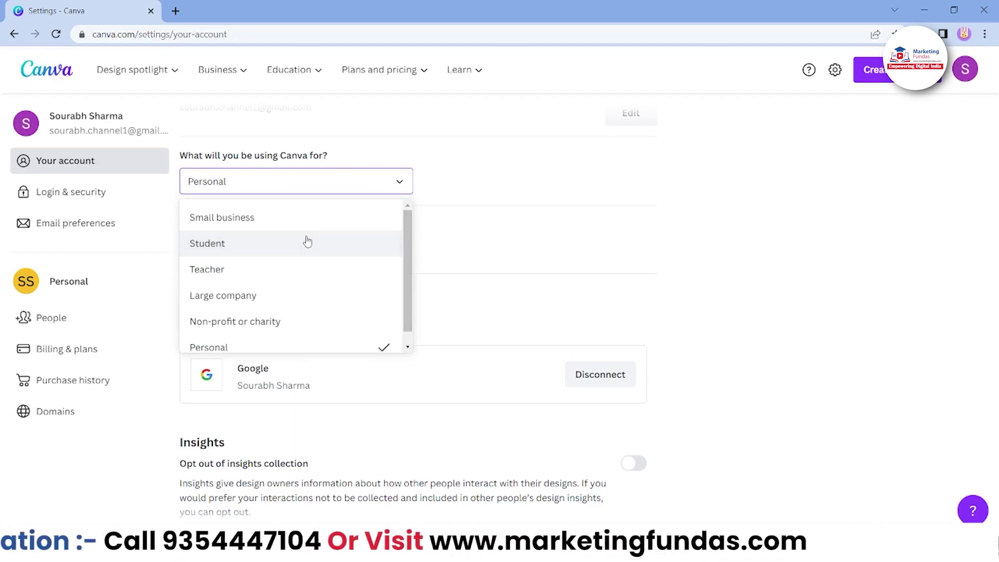
pyautogui.click(223, 245)
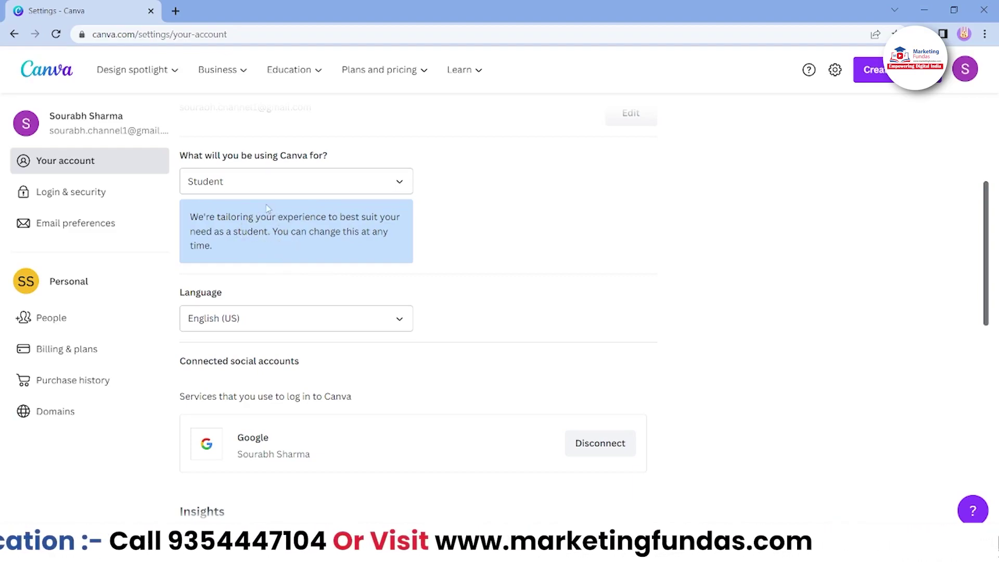
pyautogui.click(253, 191)
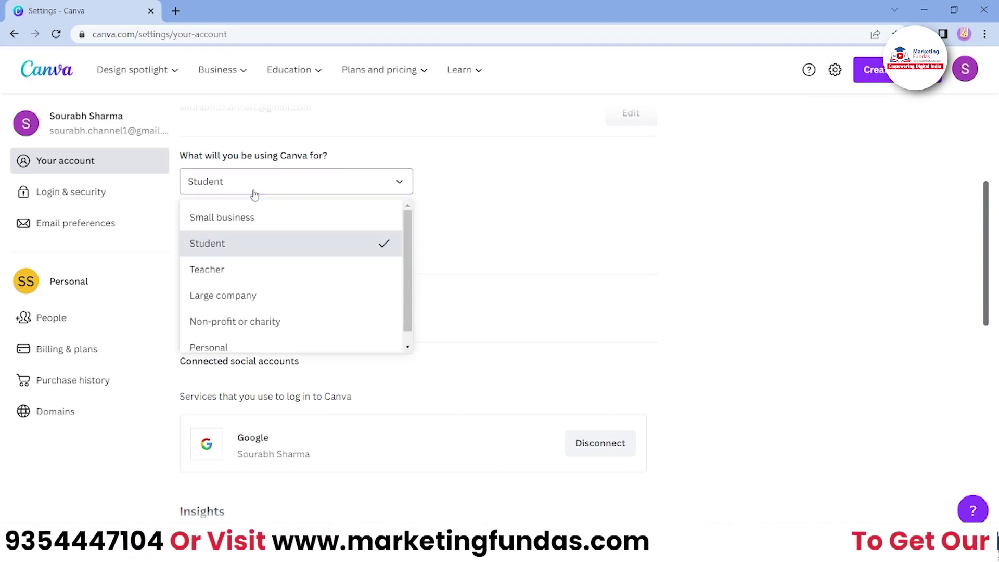
pyautogui.click(530, 237)
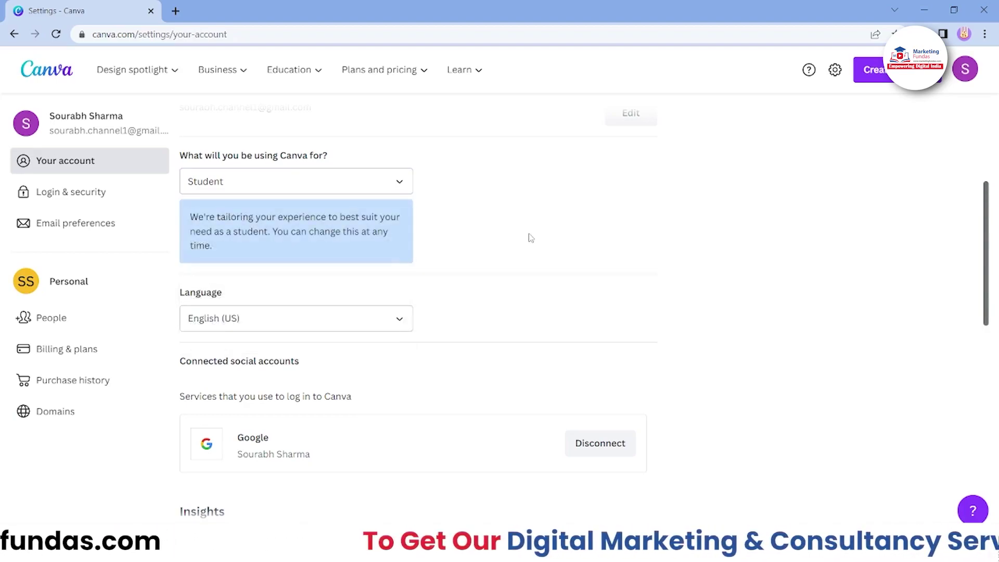
# Highlight the opt-out sentence in the Insights description.
pyautogui.scroll(-2, 452, 303)
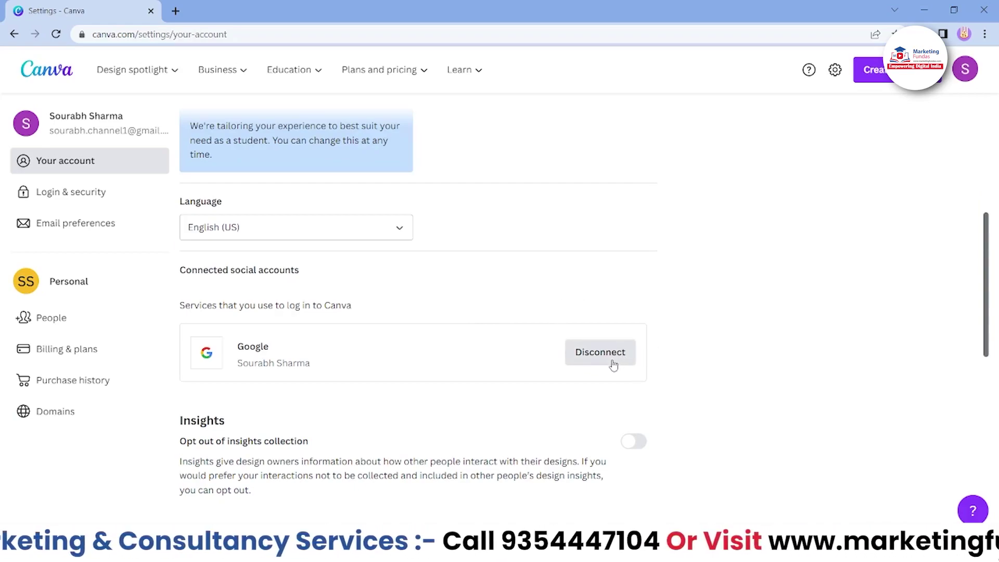
pyautogui.scroll(-5, 583, 396)
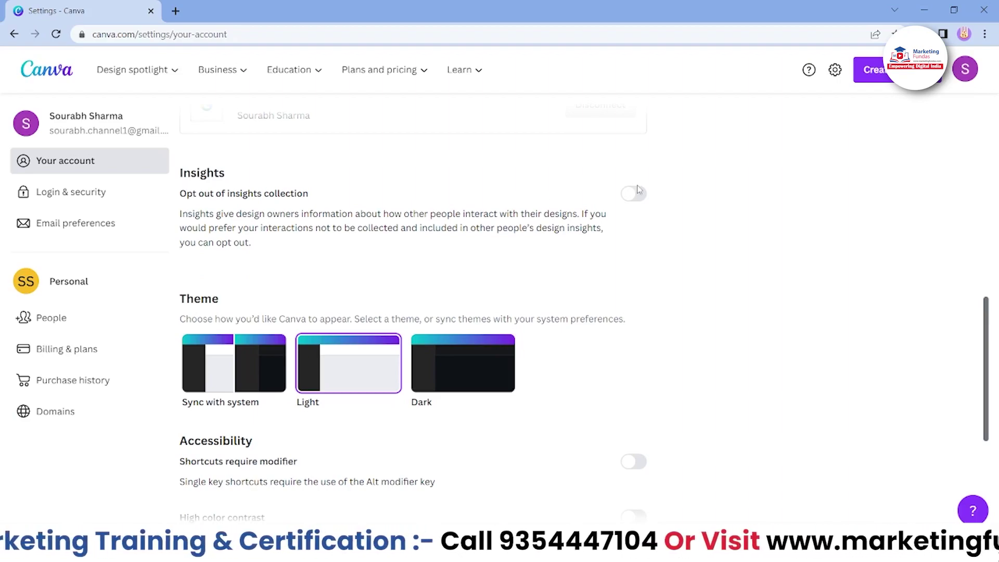
pyautogui.scroll(1, 416, 208)
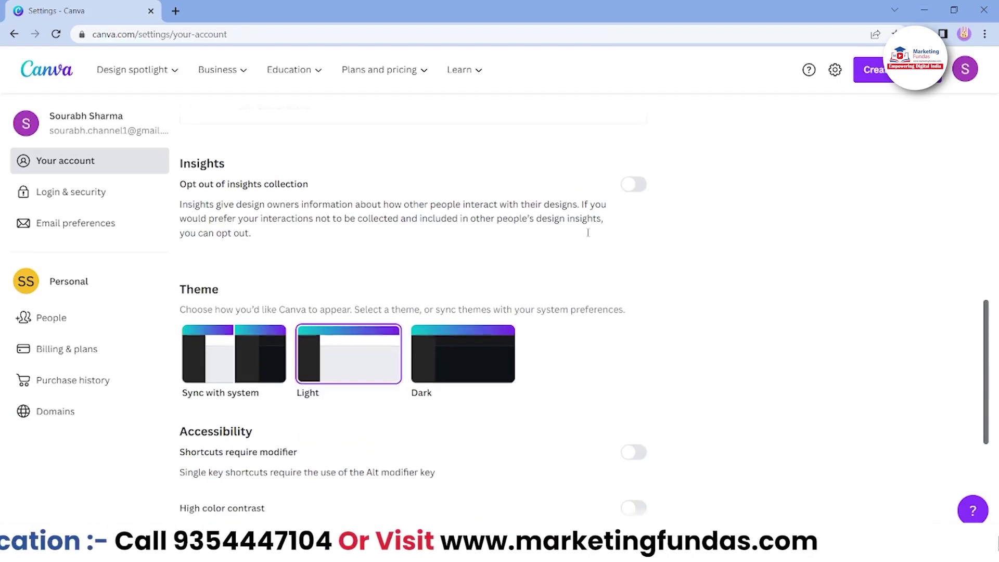
pyautogui.moveTo(192, 222); pyautogui.dragTo(221, 222)
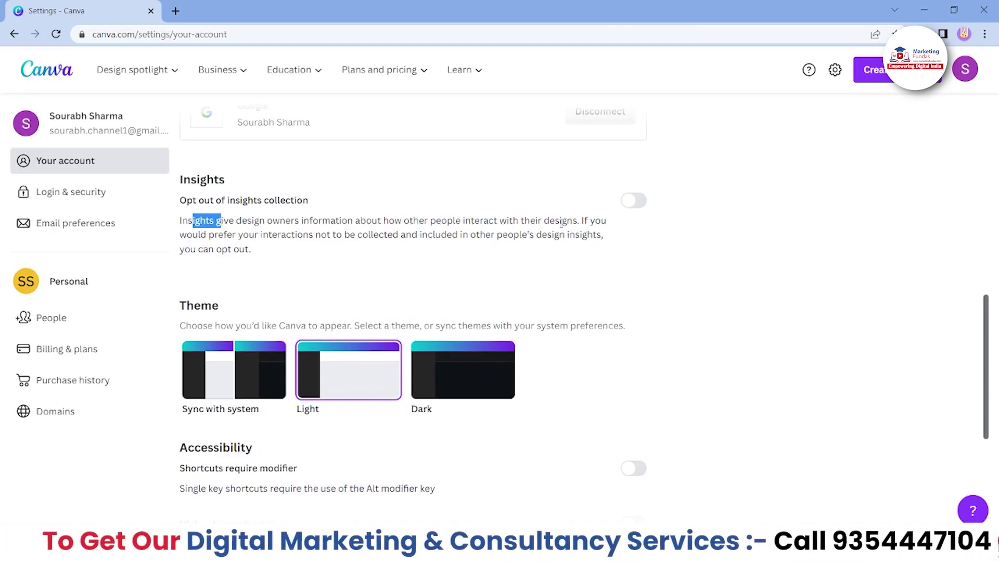
pyautogui.click(246, 244)
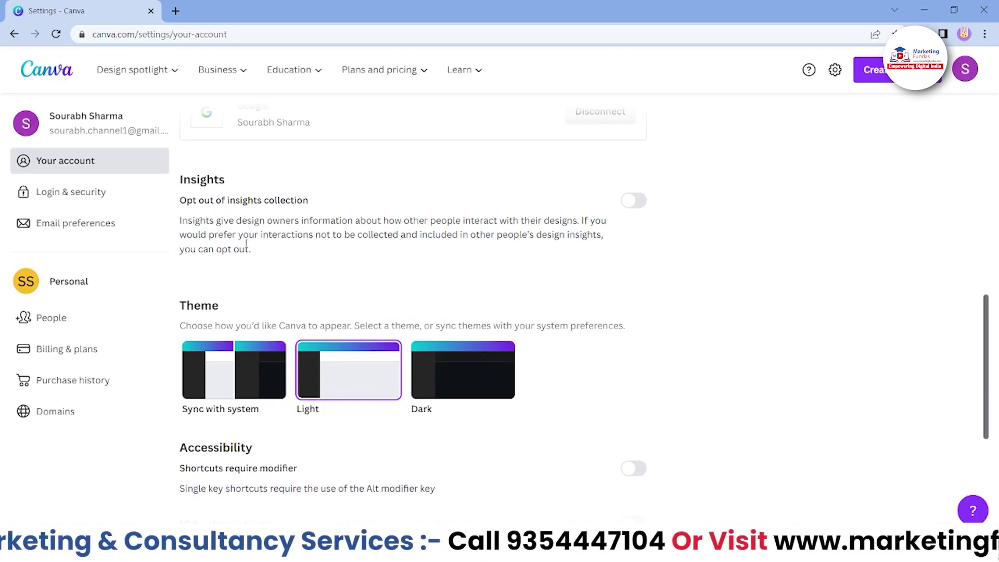
pyautogui.moveTo(246, 244); pyautogui.dragTo(288, 237)
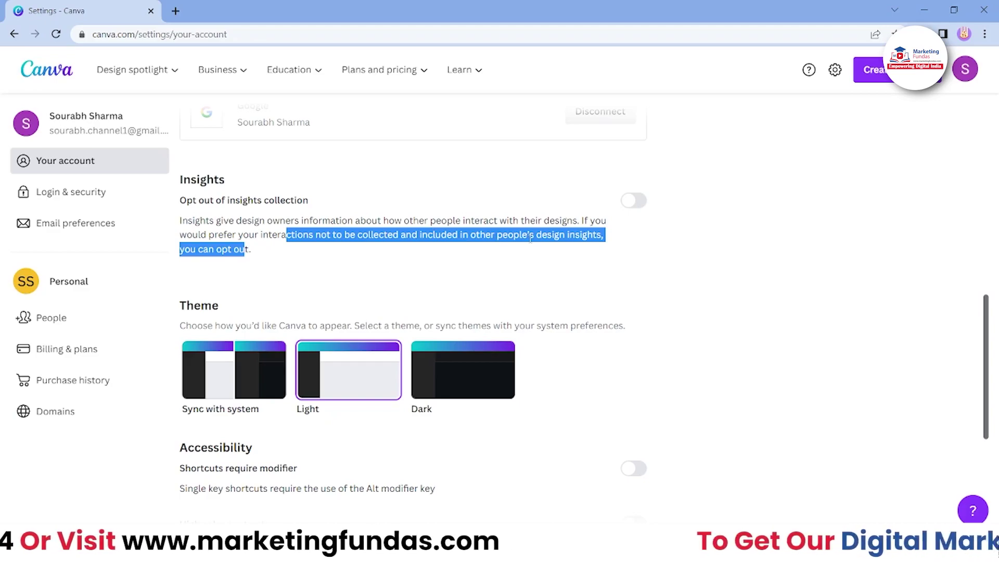
pyautogui.moveTo(260, 256); pyautogui.dragTo(178, 232)
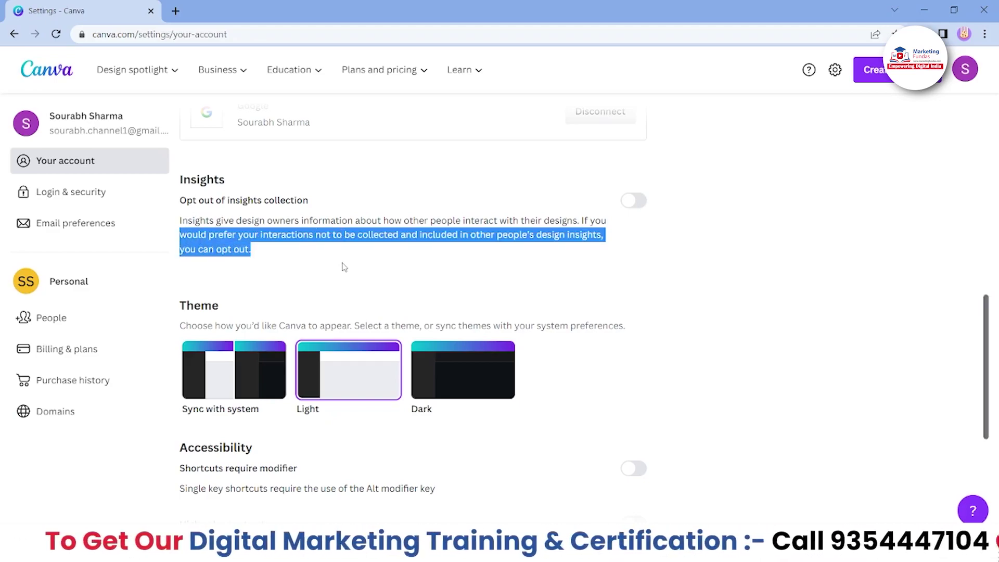
# Scroll down to review the Light theme, Accessibility, Autoplay videos and Link opening settings.
pyautogui.scroll(-1, 344, 266)
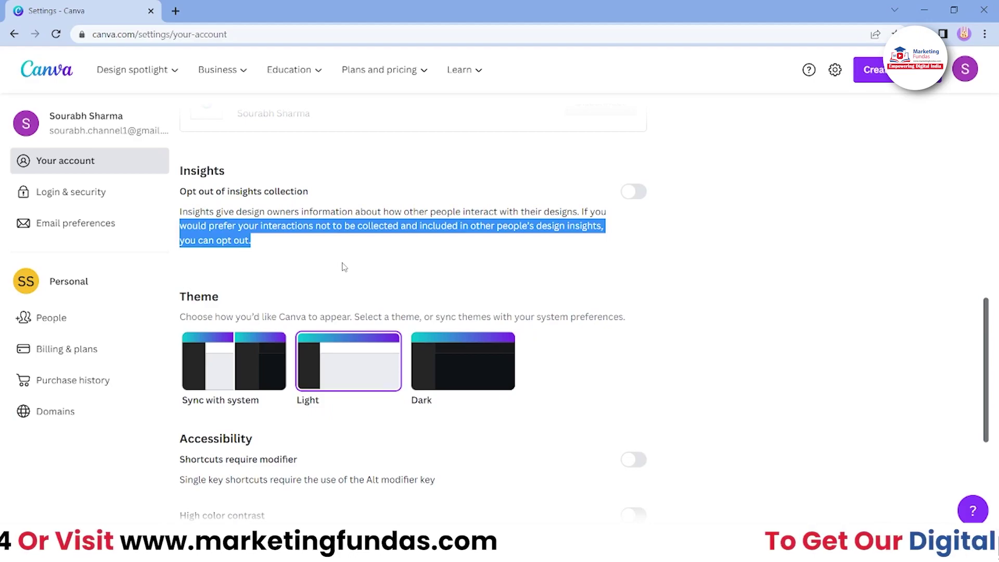
pyautogui.scroll(-2, 332, 290)
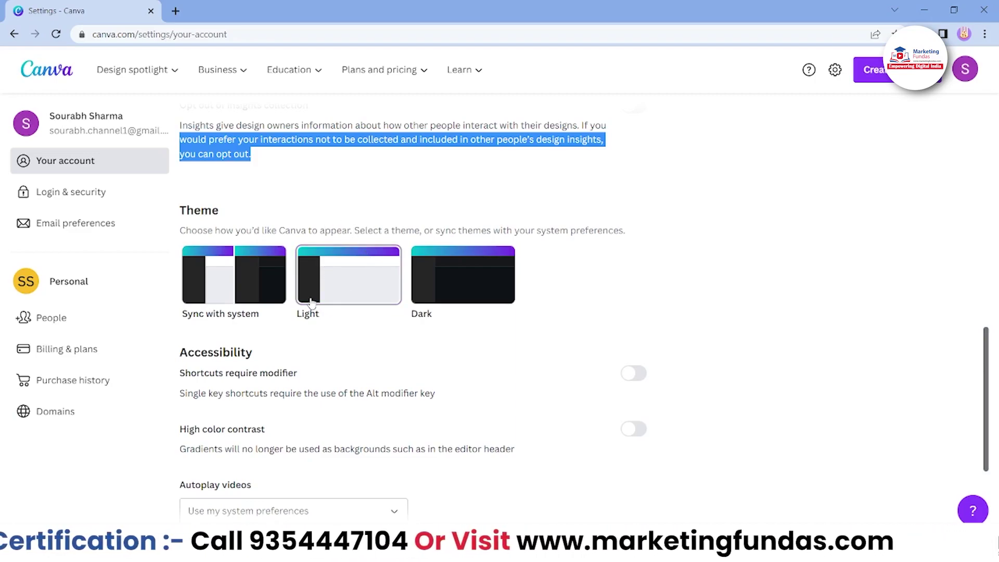
pyautogui.scroll(-2, 265, 289)
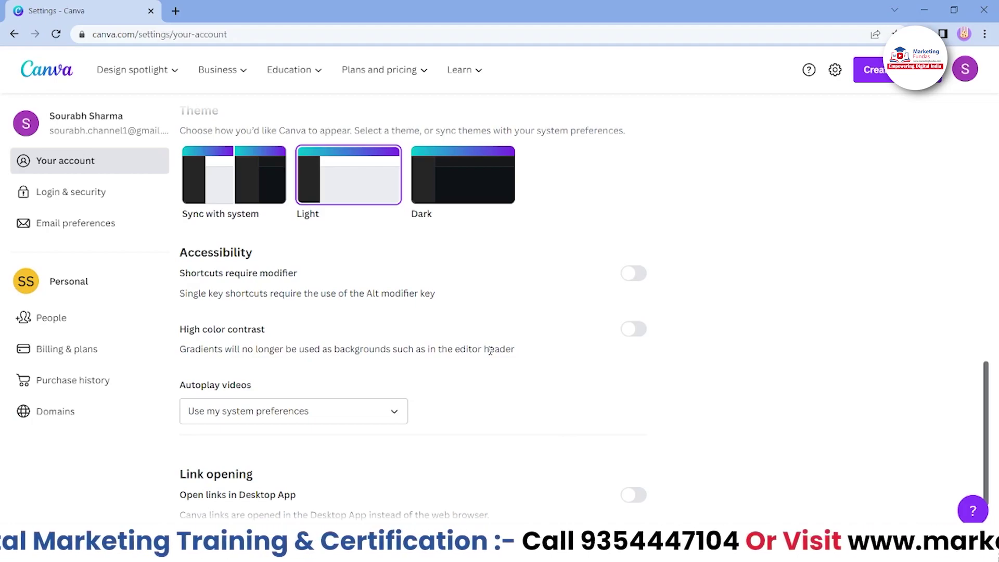
pyautogui.scroll(-1, 541, 350)
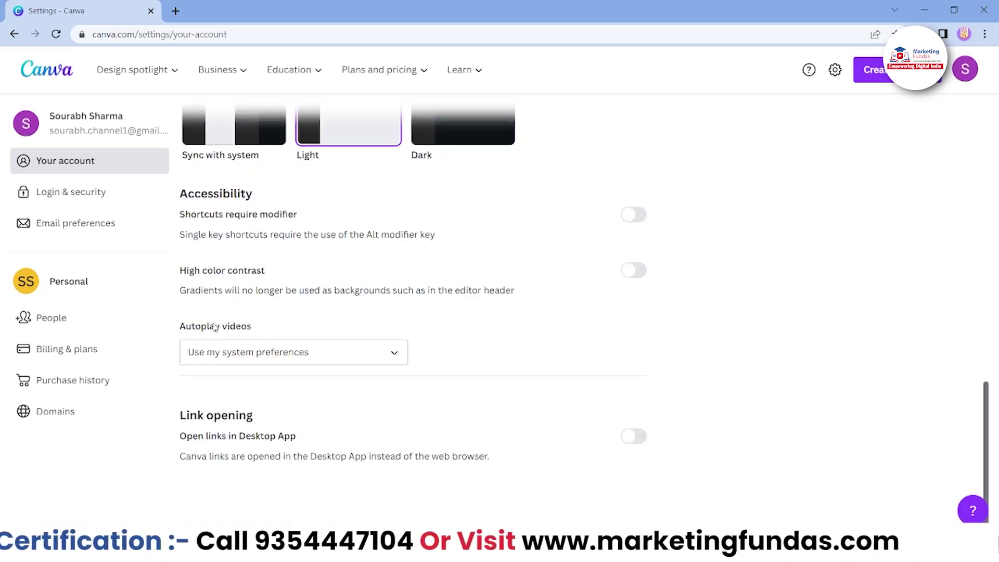
pyautogui.doubleClick(249, 327)
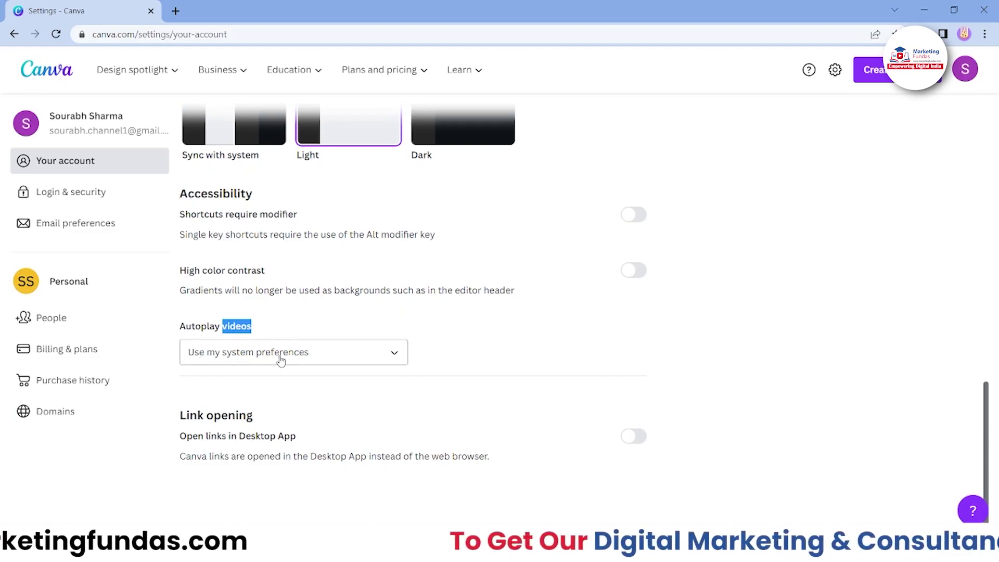
pyautogui.click(347, 358)
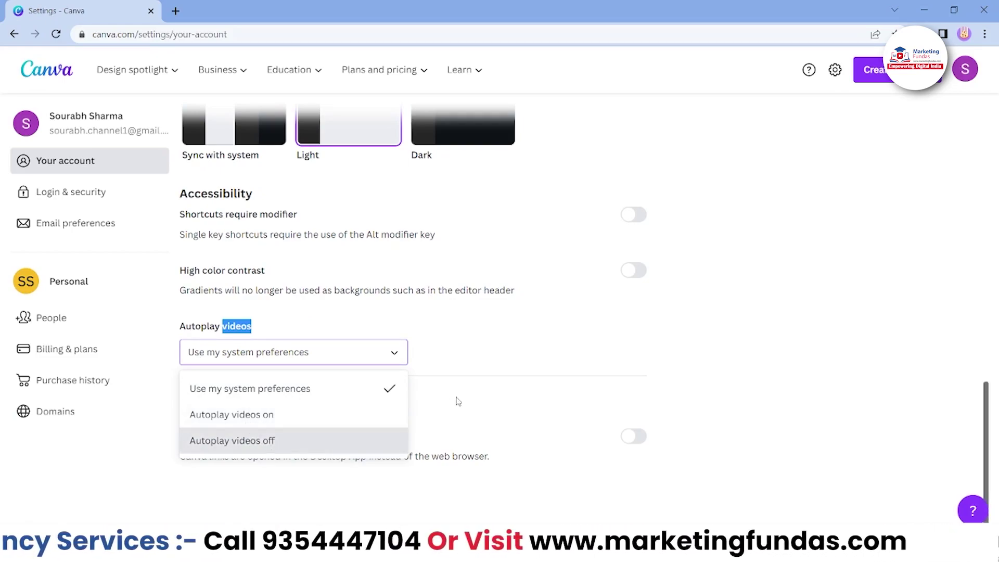
pyautogui.click(487, 368)
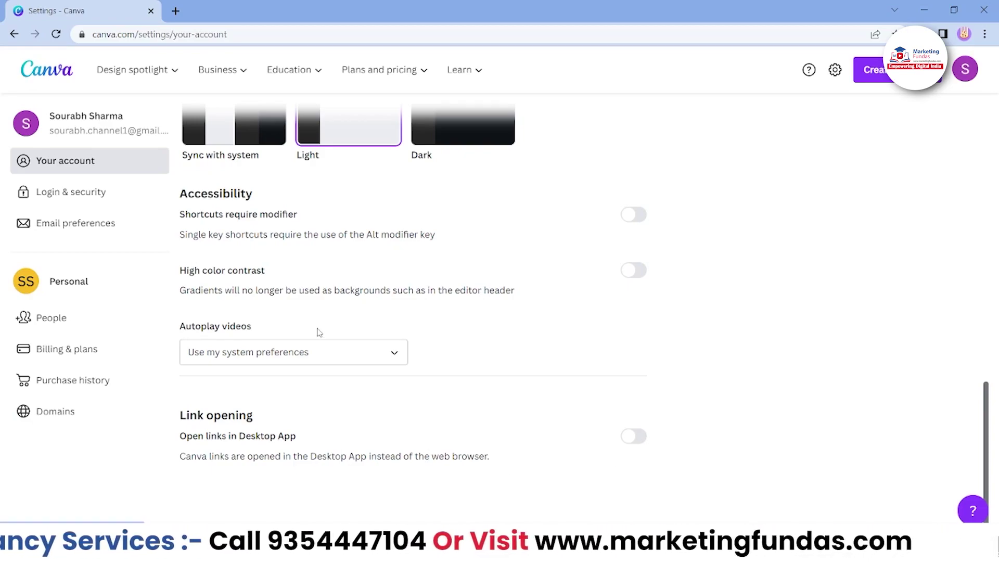
pyautogui.scroll(10, 317, 333)
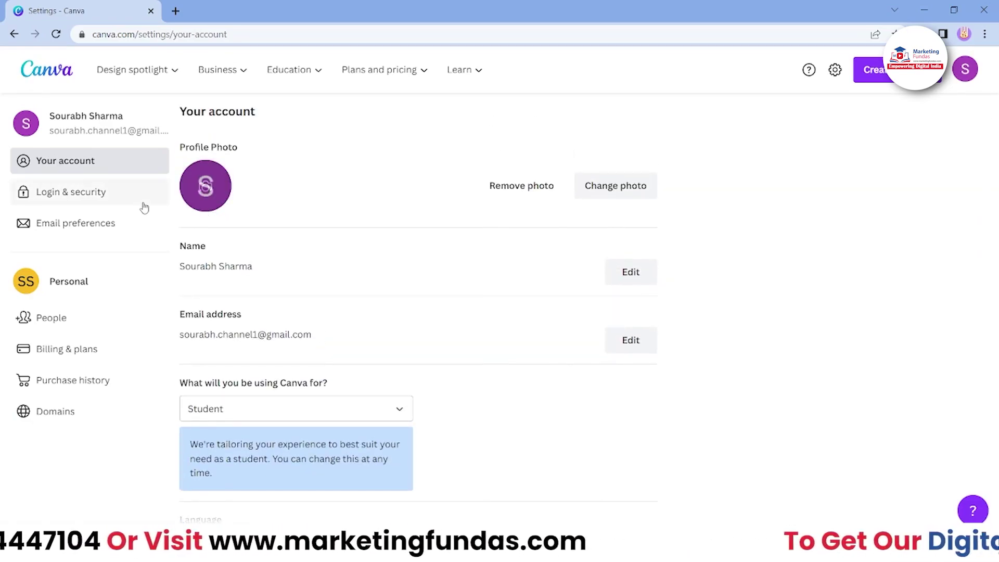
# Open Login & security and review the sign-out, design download and delete account options.
pyautogui.click(125, 200)
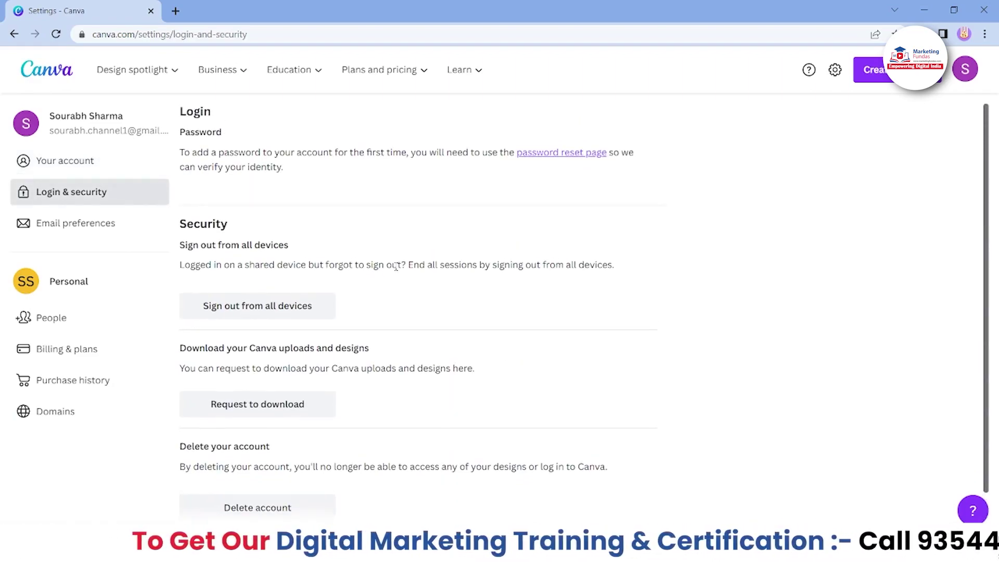
pyautogui.scroll(-1, 395, 266)
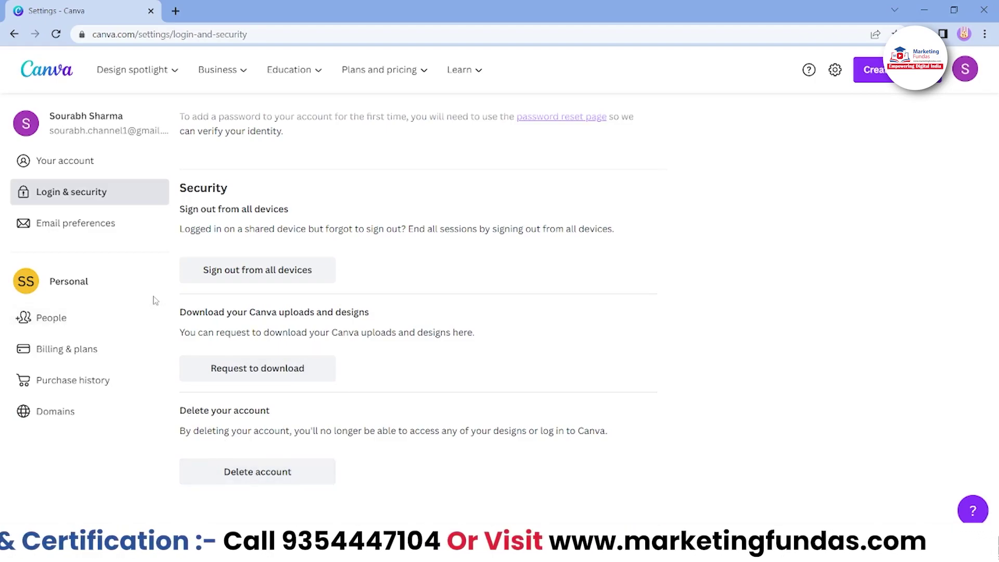
# Review Email preferences, then open People showing the single Owner member.
pyautogui.click(105, 236)
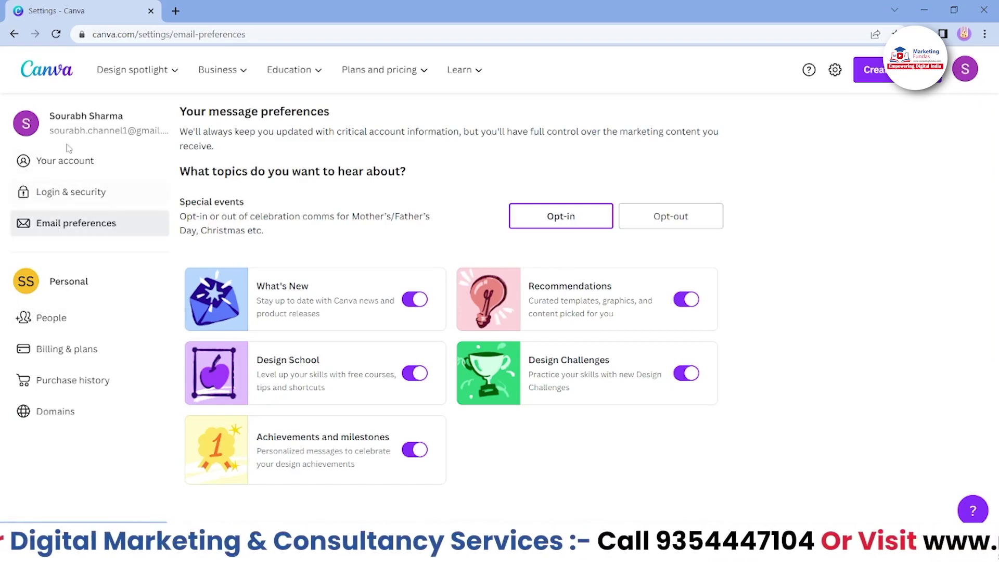
pyautogui.click(71, 321)
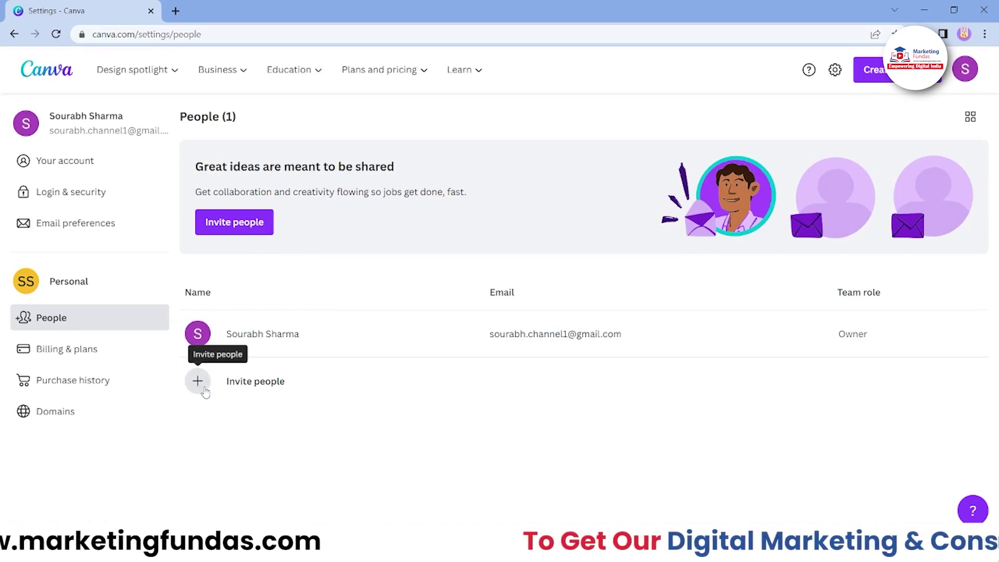
# Look through Billing & plans, then open the empty Purchase history page.
pyautogui.click(110, 344)
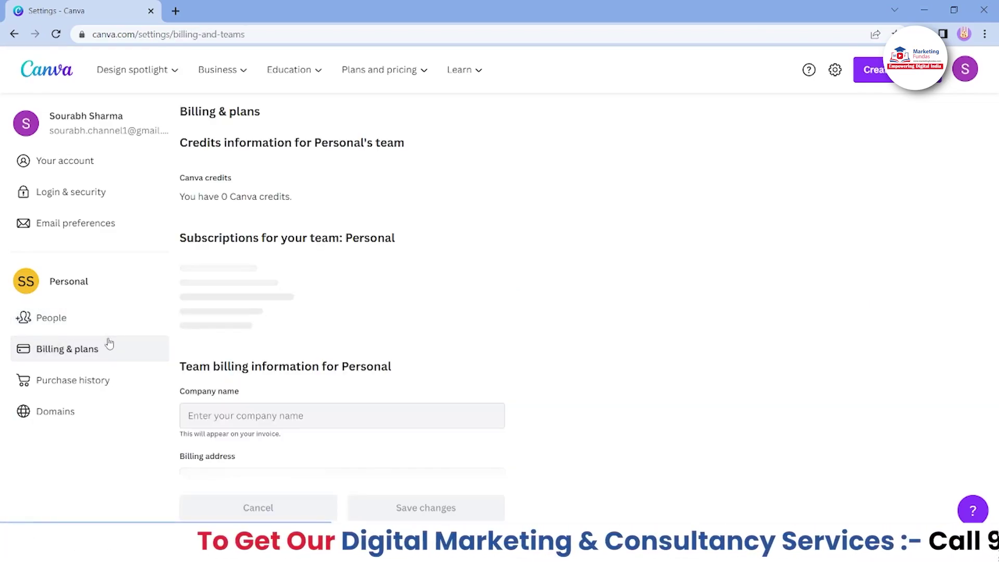
pyautogui.scroll(-4, 406, 329)
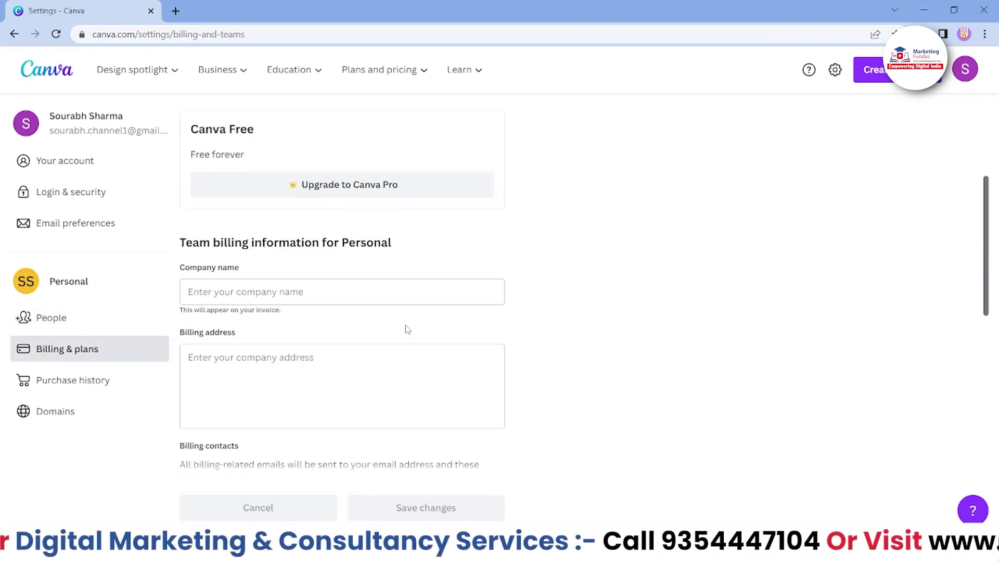
pyautogui.scroll(-4, 324, 364)
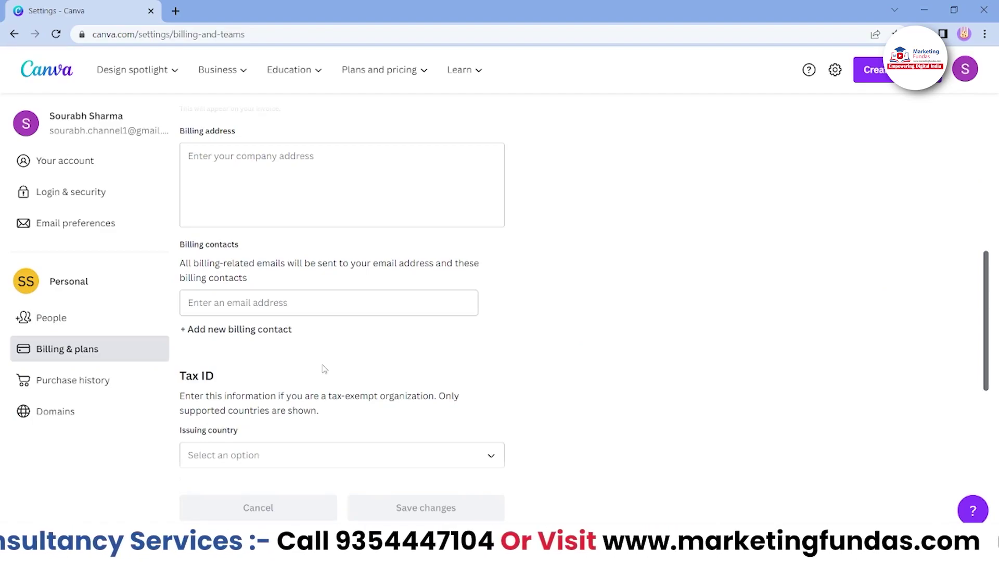
pyautogui.scroll(-4, 324, 369)
pyautogui.scroll(8, 325, 312)
pyautogui.scroll(-8, 326, 307)
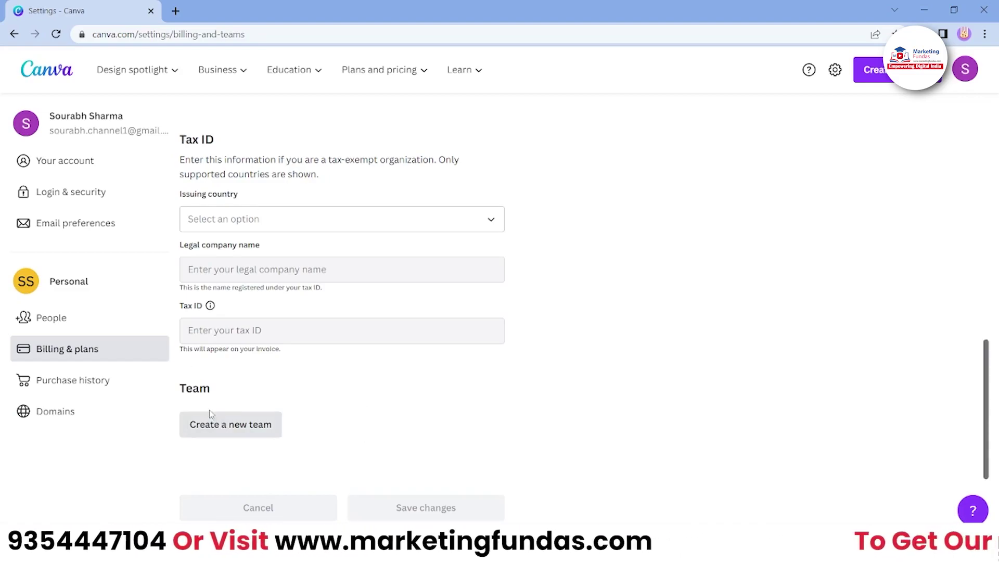
pyautogui.scroll(4, 231, 391)
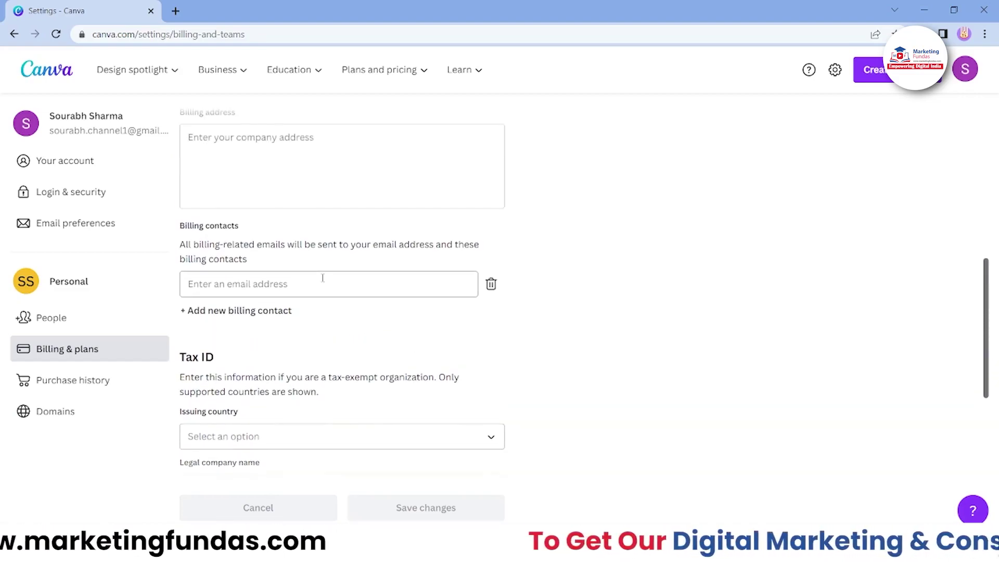
pyautogui.scroll(7, 322, 278)
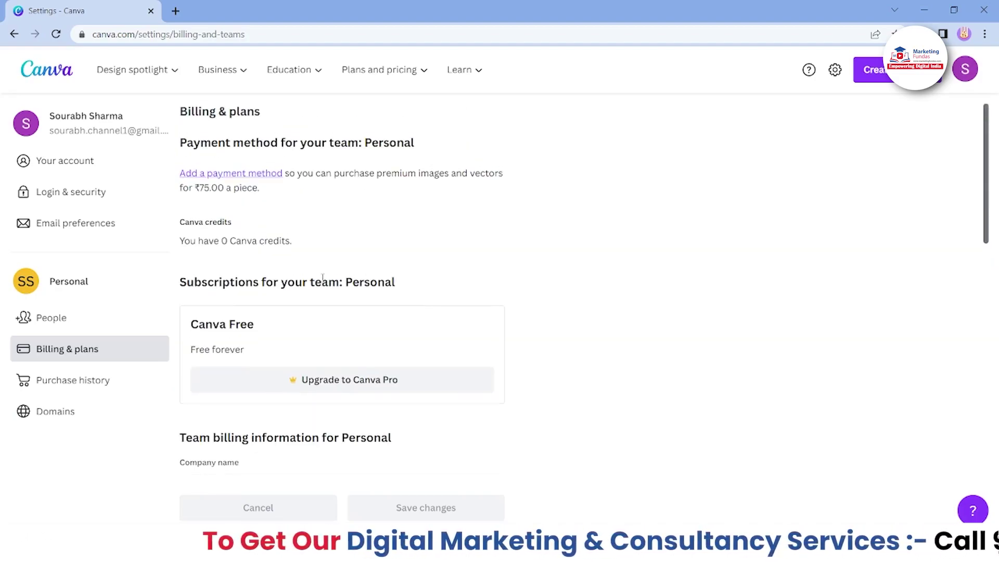
pyautogui.moveTo(424, 72)
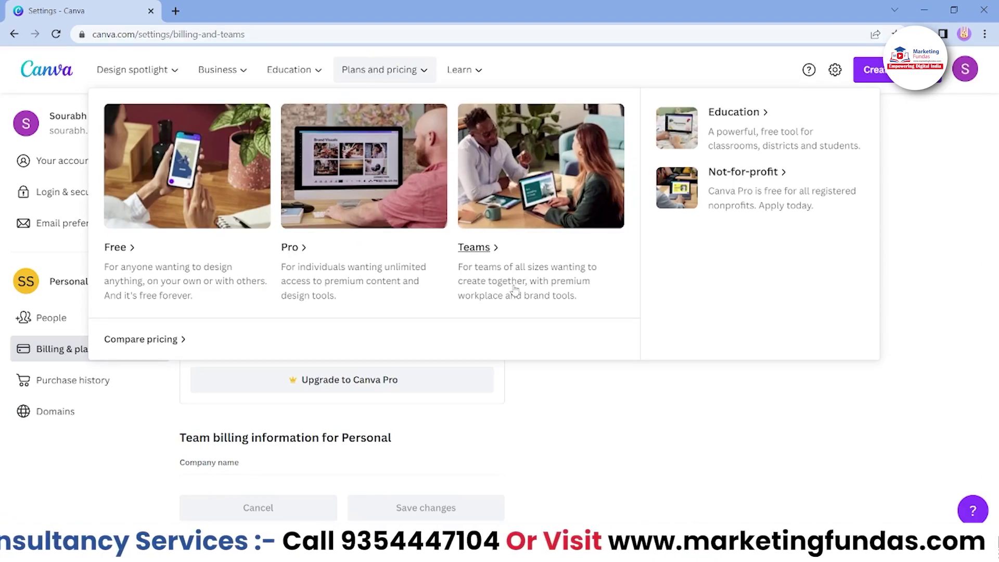
pyautogui.click(68, 385)
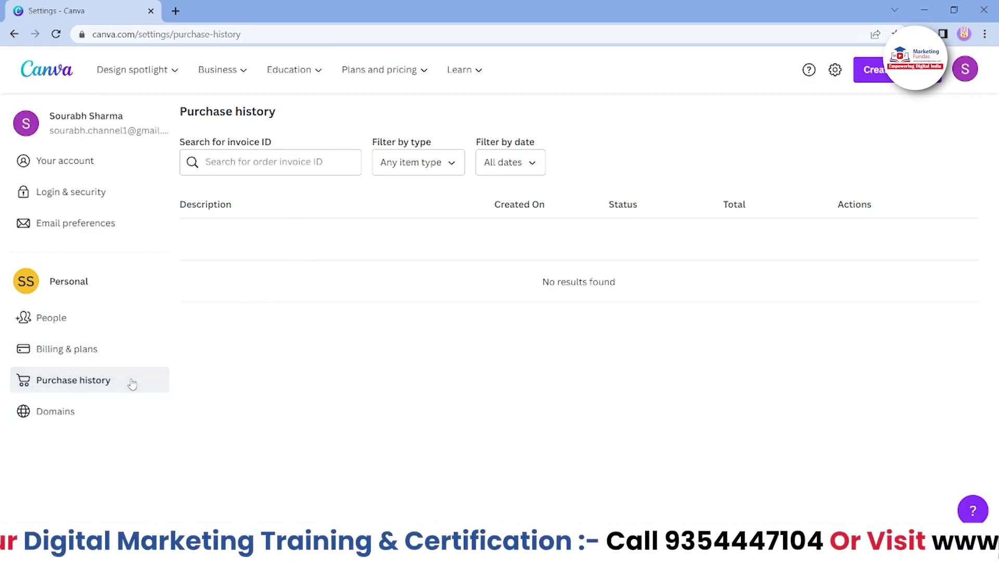
# Open Domains and highlight the note that no domains exist until a website is published.
pyautogui.click(111, 408)
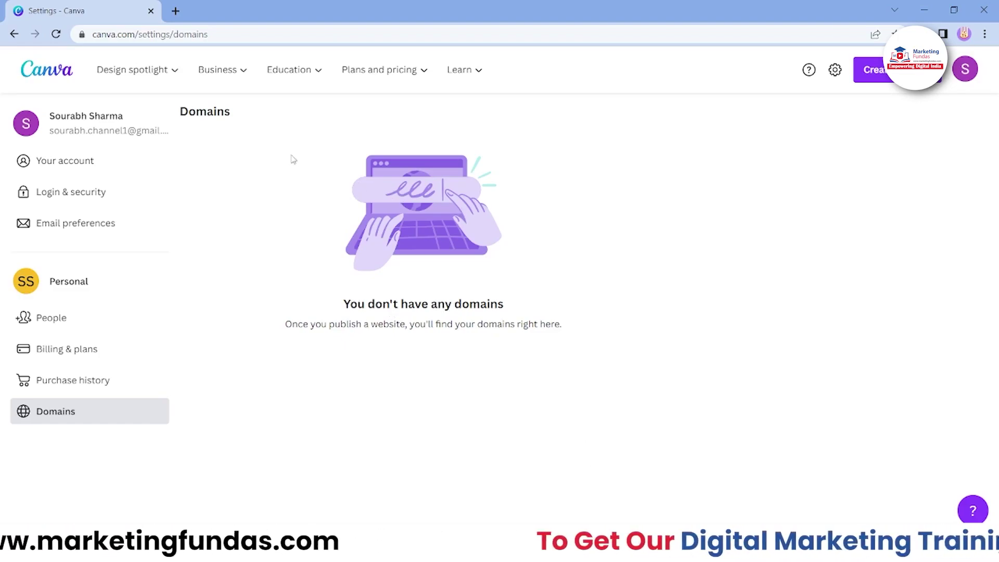
pyautogui.moveTo(285, 328); pyautogui.dragTo(386, 341)
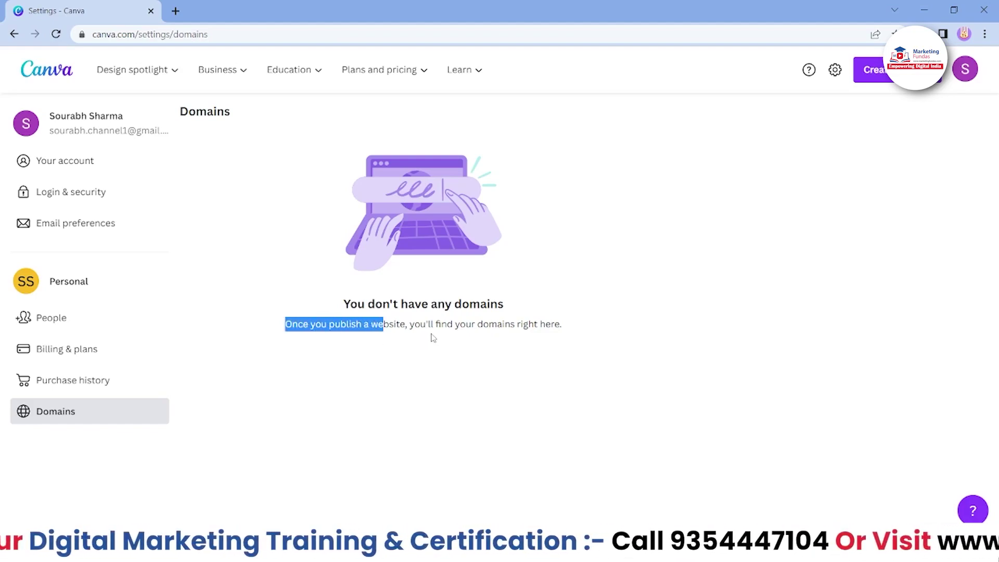